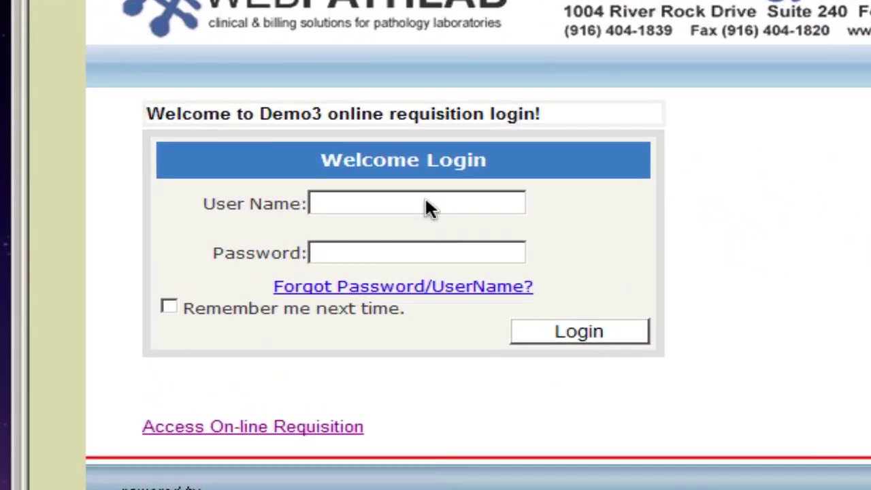
Step: Enter the user name in the login form and move on to the password field
left_click(426, 203)
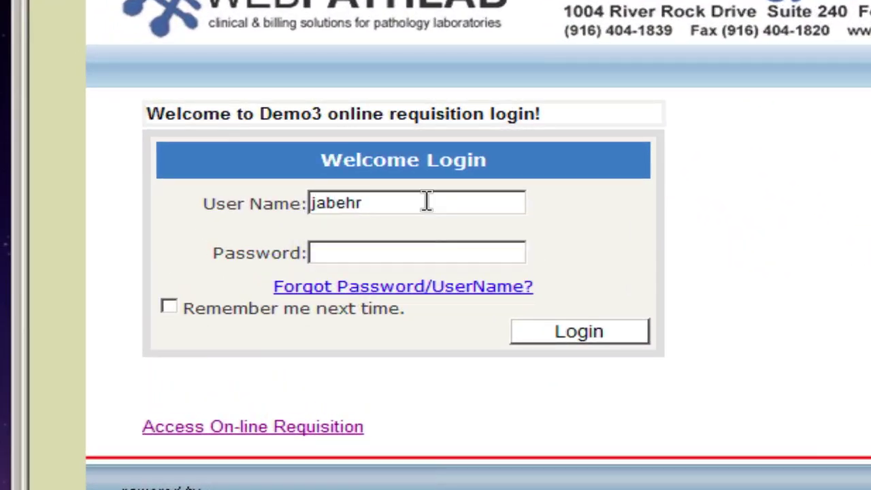
key("Tab")
Step: Enter the six-character password and log in to see the 7-case Inbox
type("••••••")
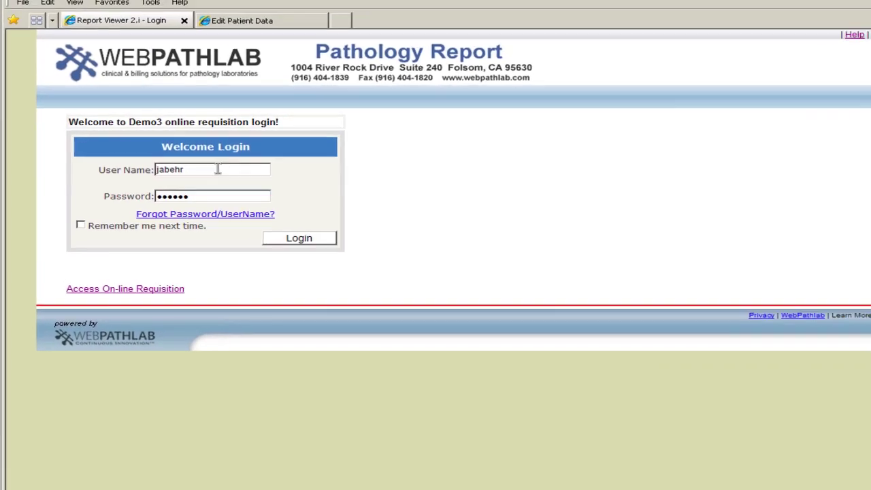
key("Return")
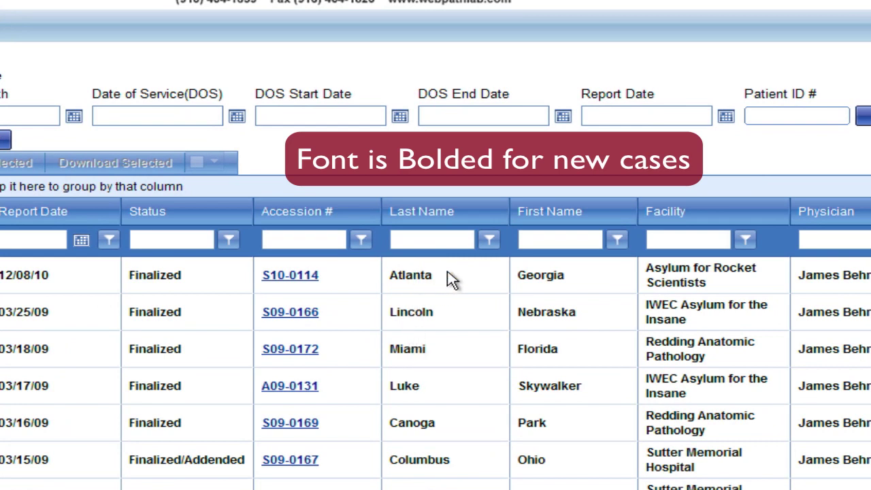
left_click(294, 280)
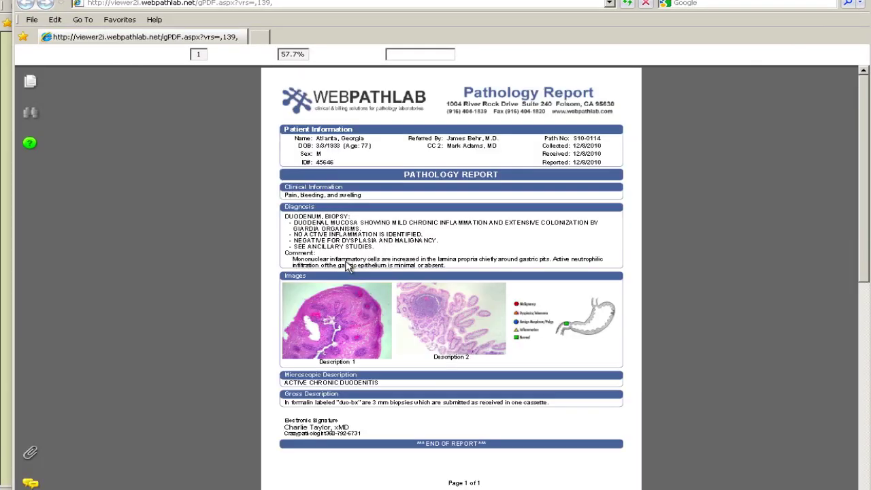
key("ctrl+1")
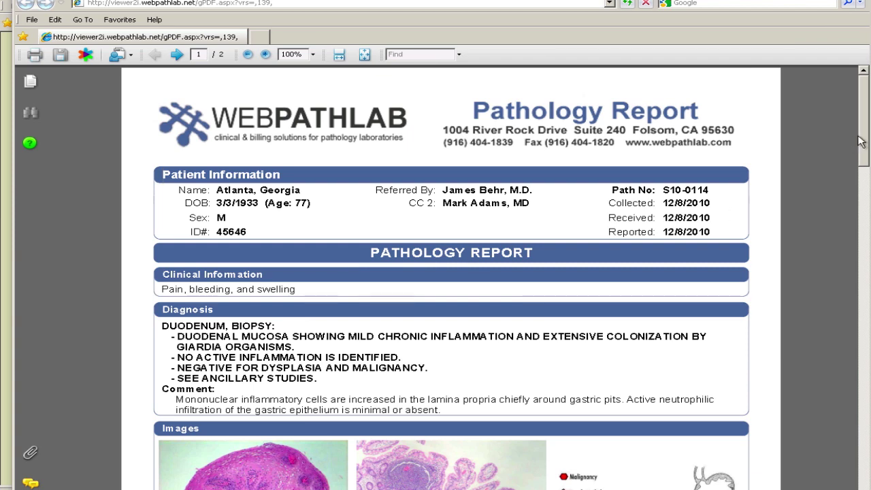
left_click_drag(861, 143, 858, 242)
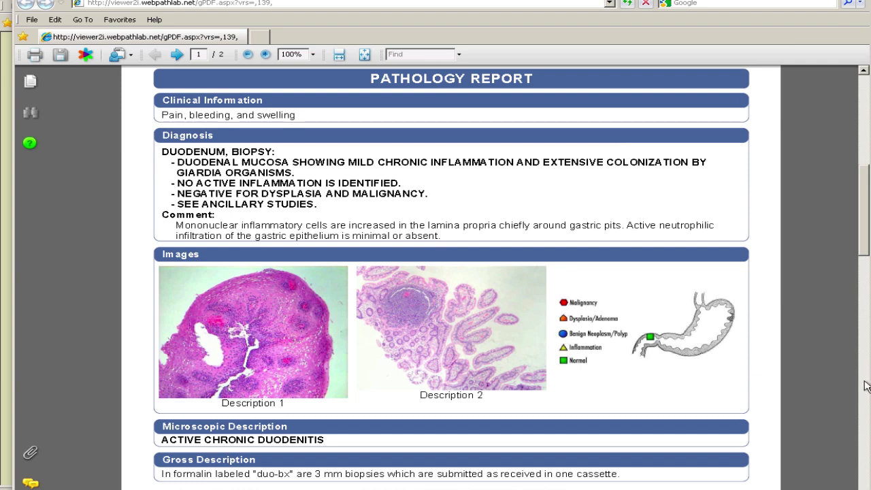
scroll(865, 385, "down", 5)
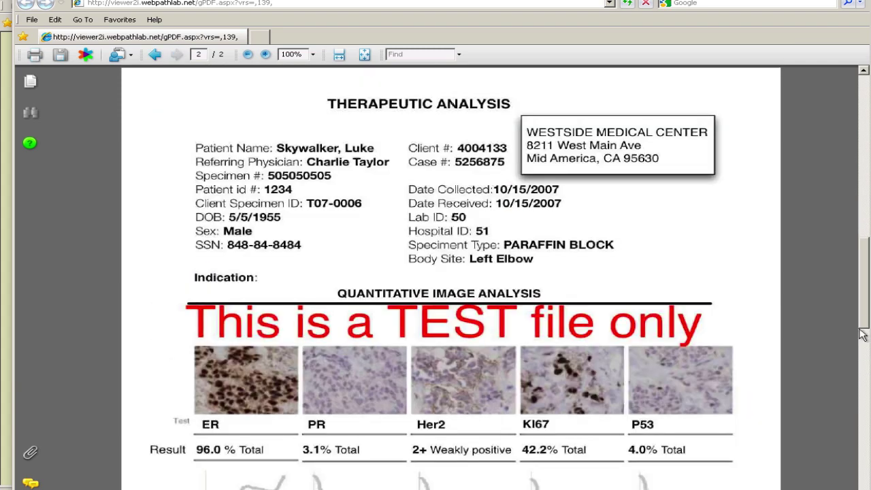
left_click_drag(863, 324, 863, 418)
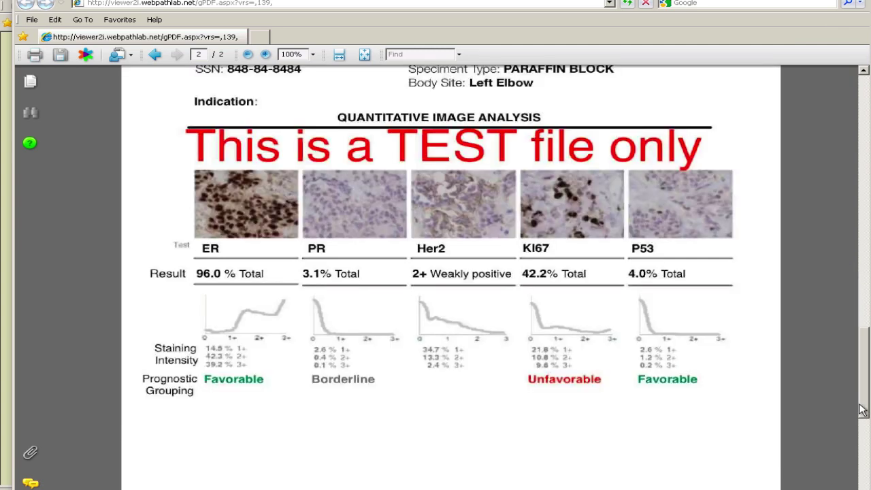
left_click(863, 89)
left_click(862, 89)
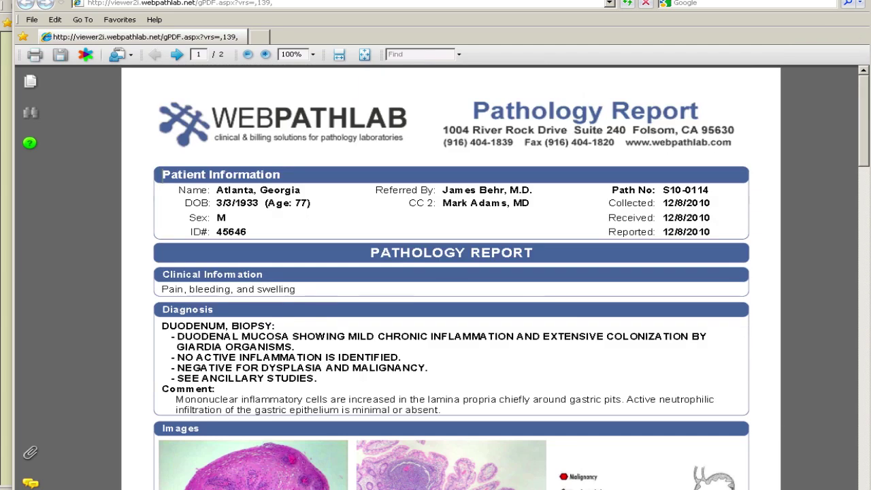
key("alt+F4")
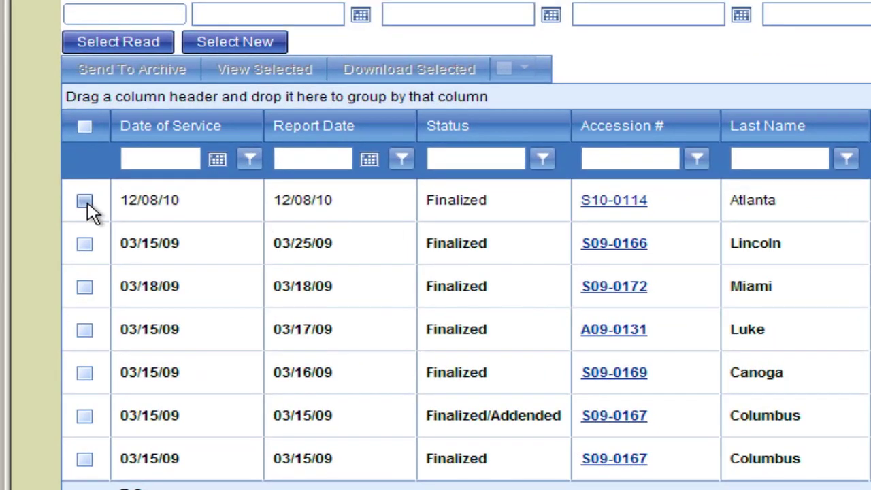
Step: Check the Atlanta, Lincoln, Miami, Luke and Canoga cases in the Inbox
left_click(86, 202)
left_click(86, 245)
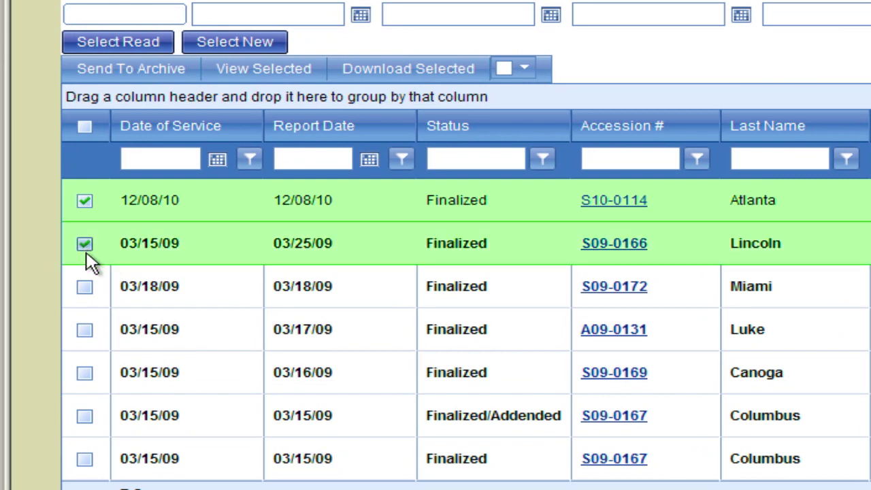
left_click(85, 287)
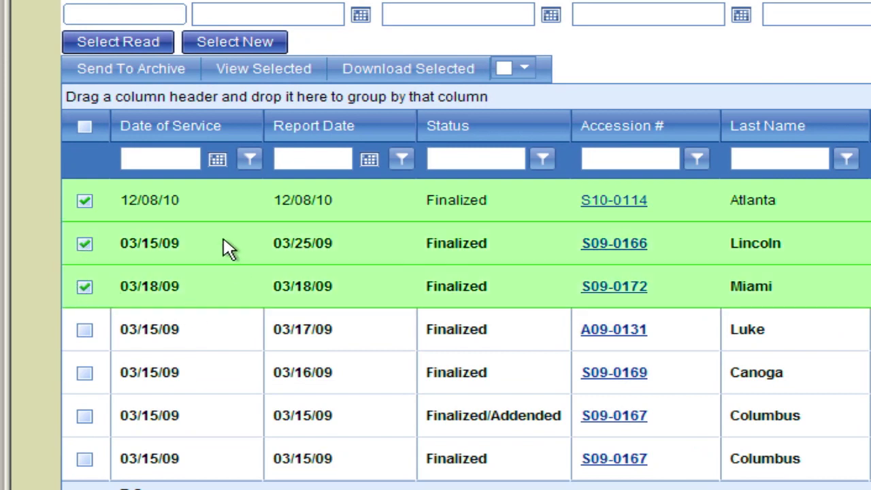
left_click(370, 385, "shift")
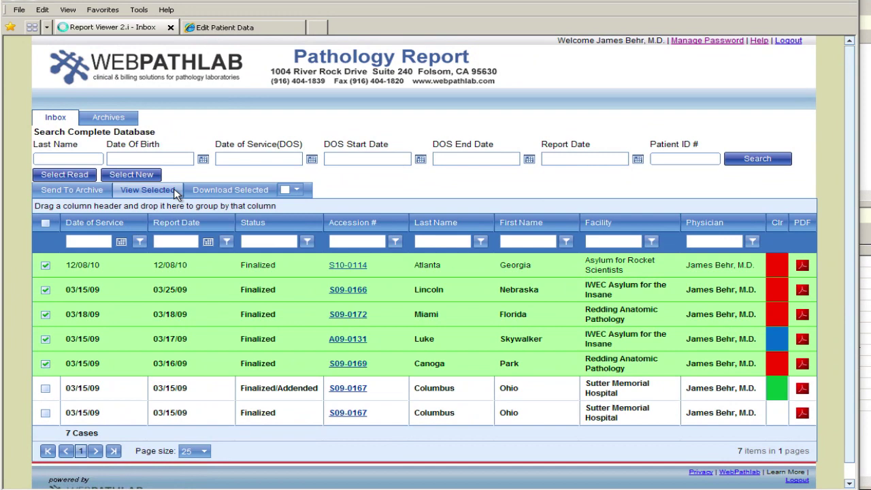
Step: View the five checked reports as one combined PDF, paging through its 10 pages
left_click(174, 192)
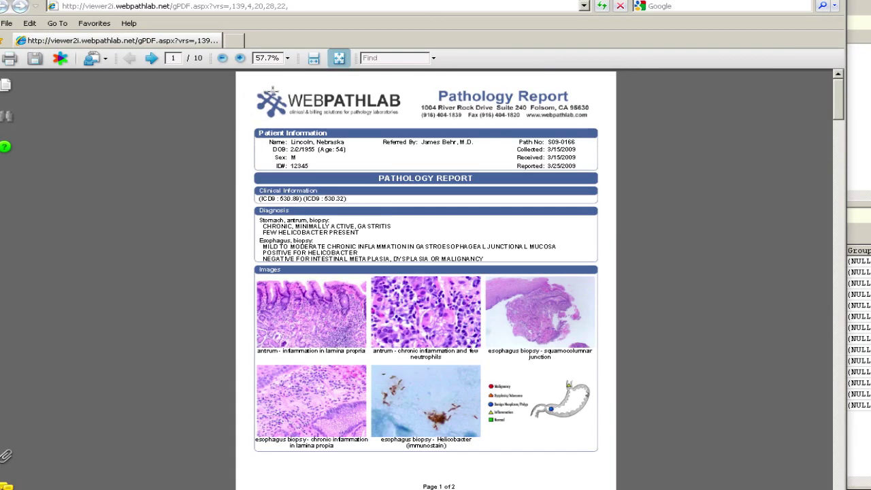
left_click(841, 470)
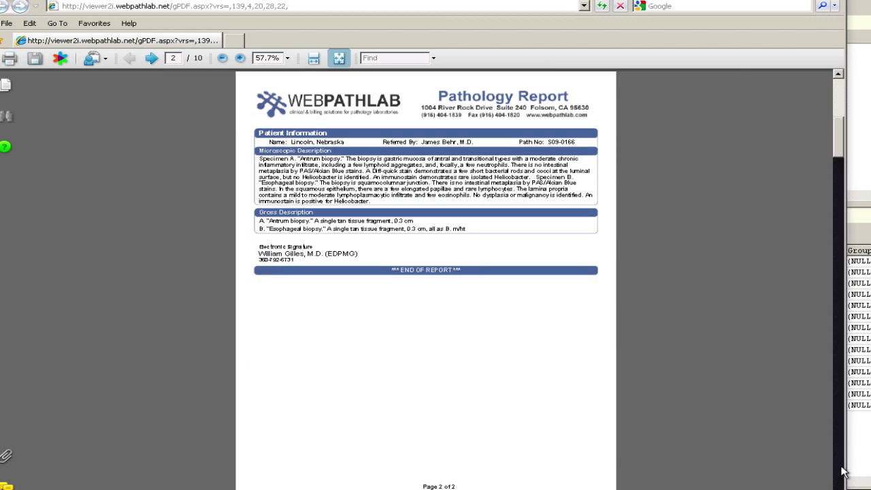
left_click(841, 471)
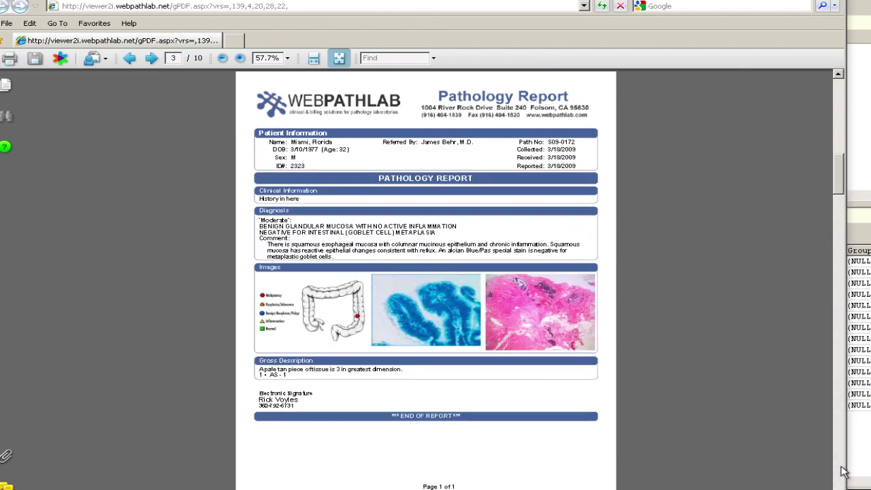
left_click(841, 470)
left_click(842, 470)
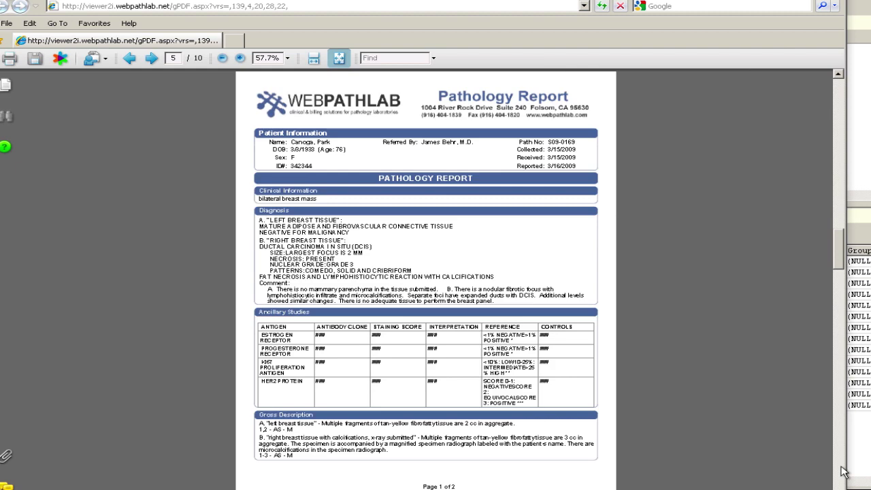
left_click(842, 471)
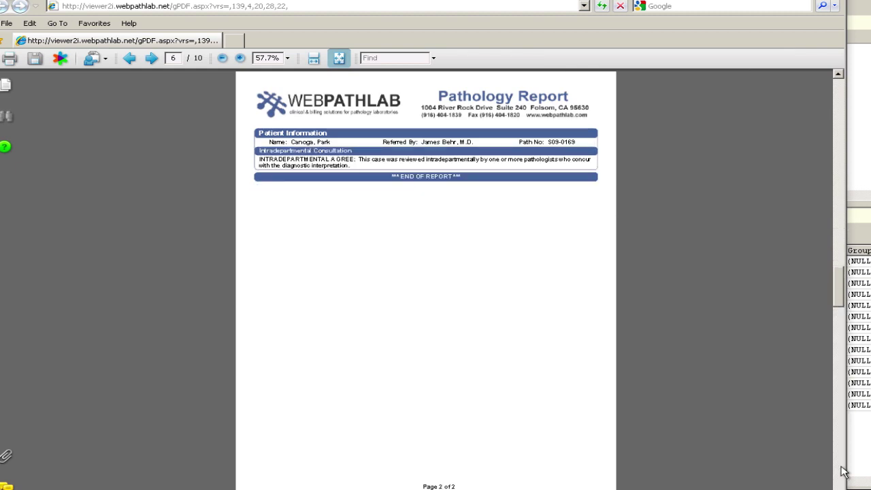
left_click(842, 471)
left_click(841, 470)
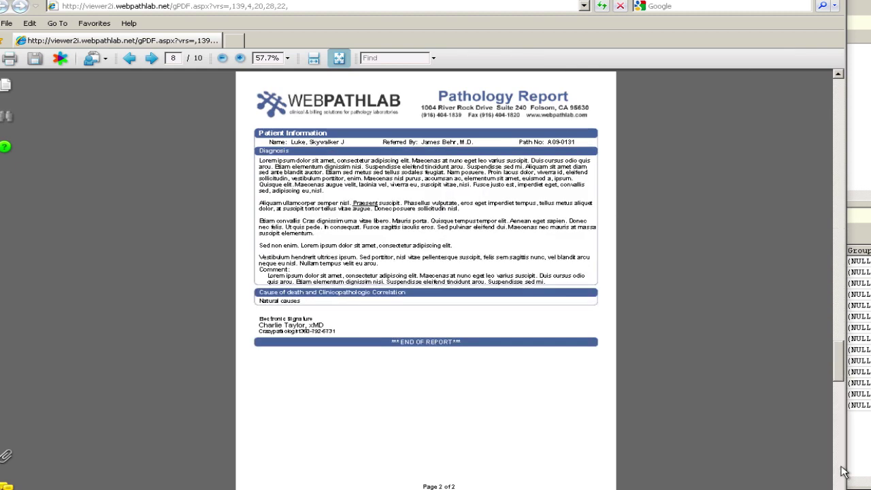
left_click(841, 471)
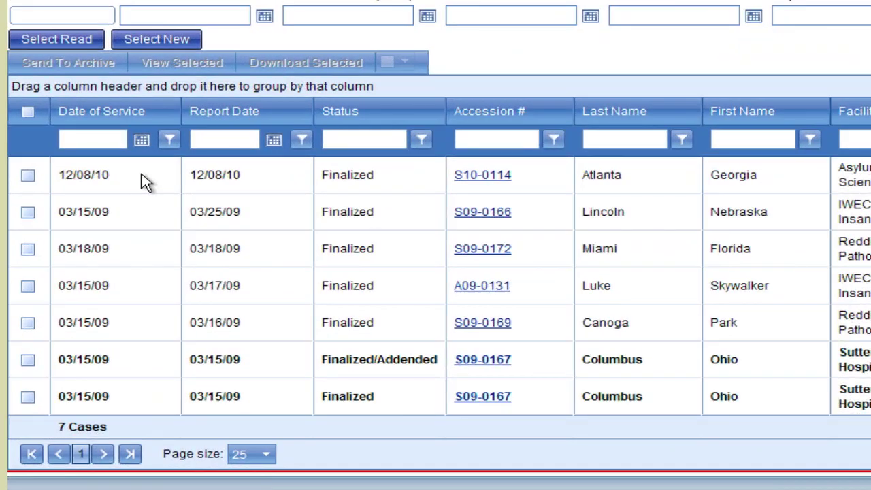
Step: Select the five cases from Atlanta down to Canoga for download
left_click_drag(204, 267, 287, 340)
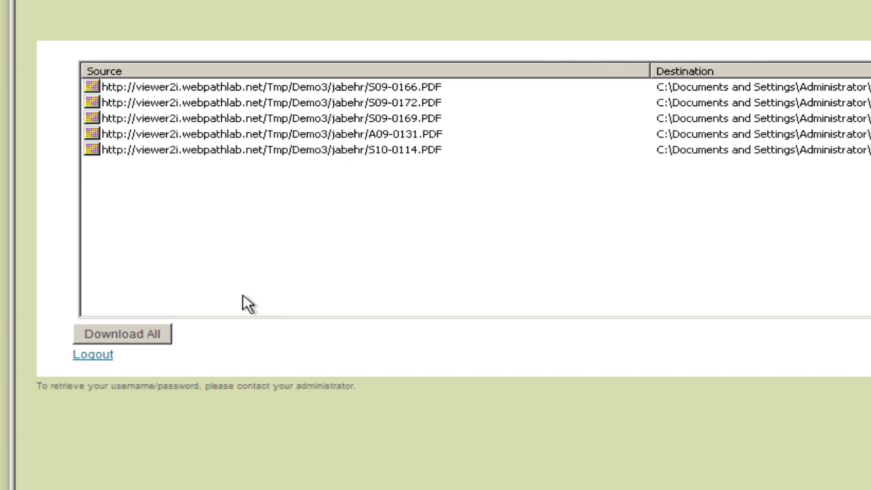
left_click(127, 334)
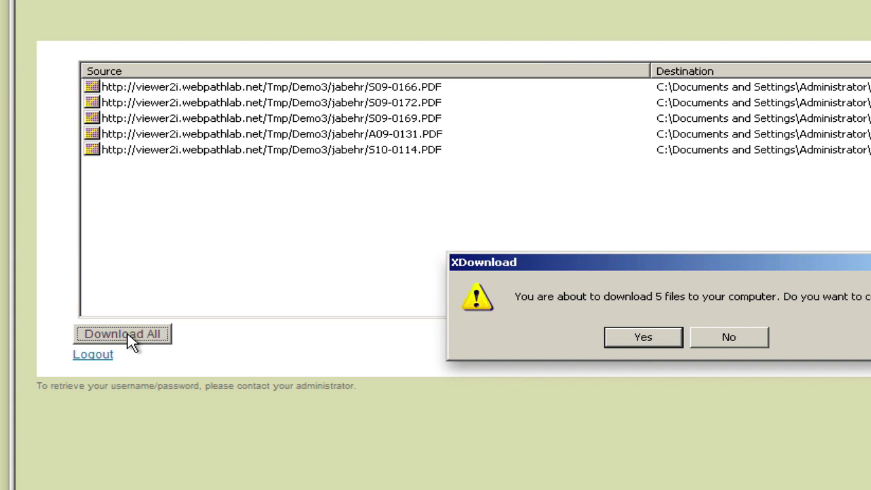
left_click(720, 339)
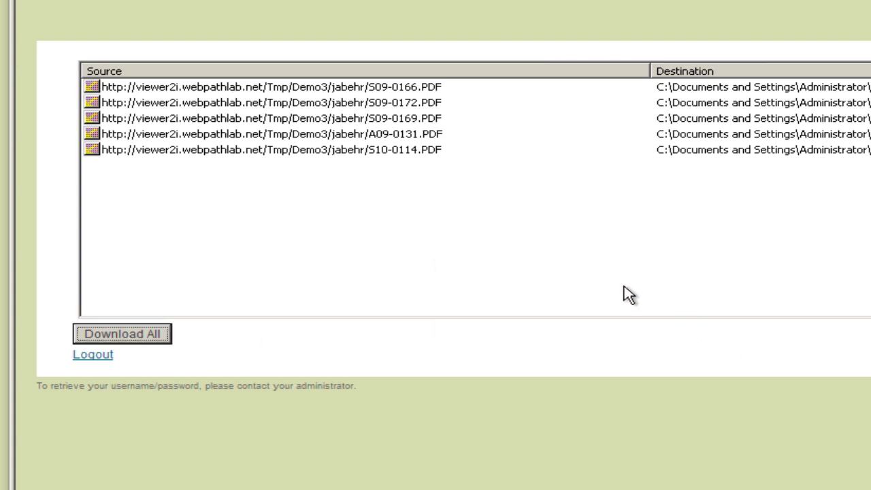
left_click(429, 151)
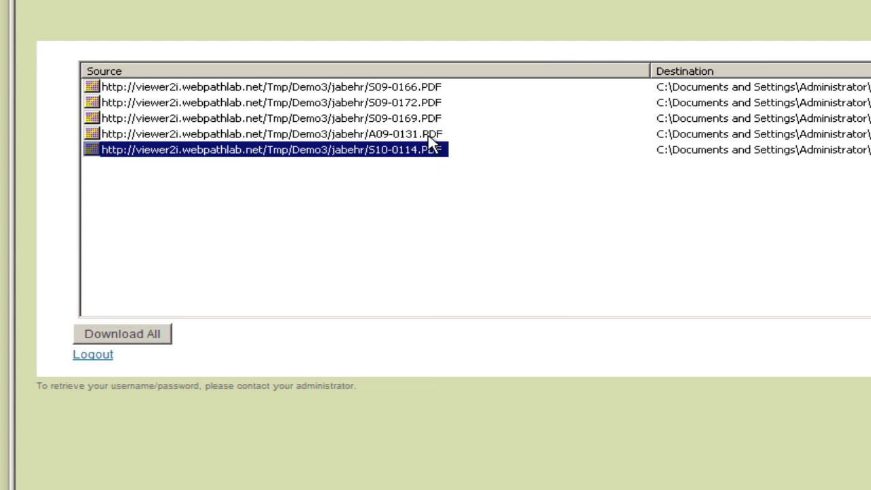
left_click(430, 141, "ctrl")
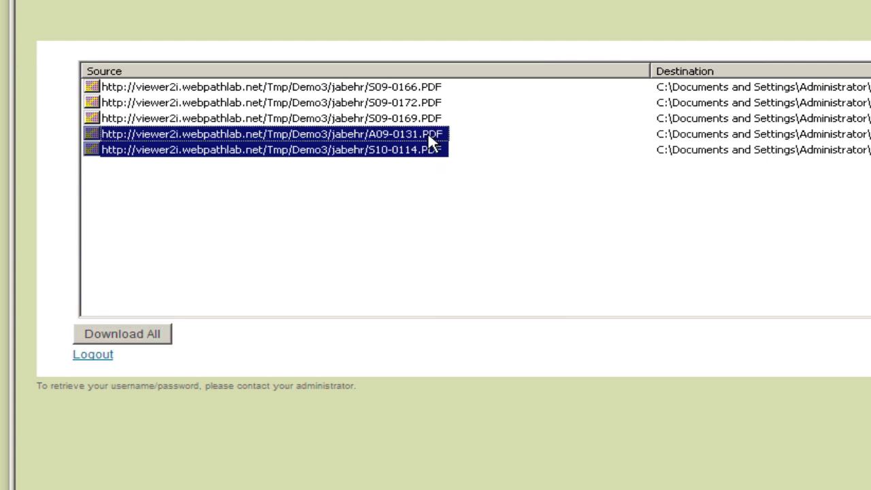
right_click(429, 136)
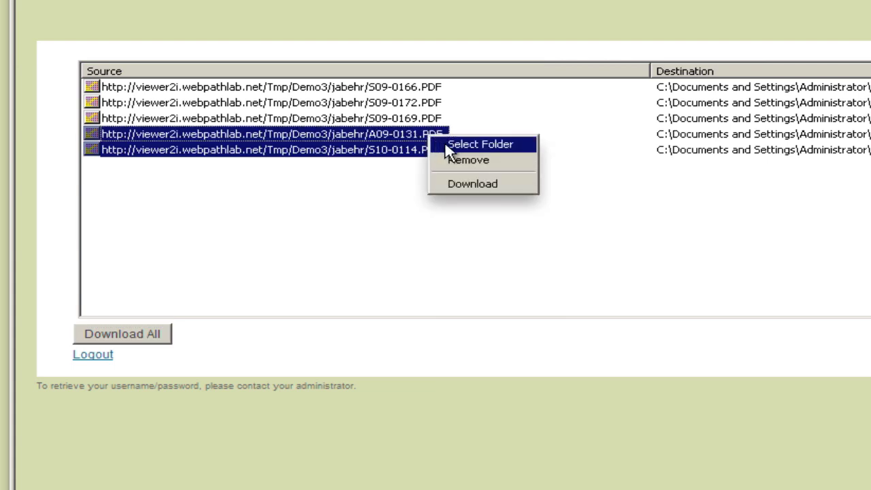
left_click(389, 193)
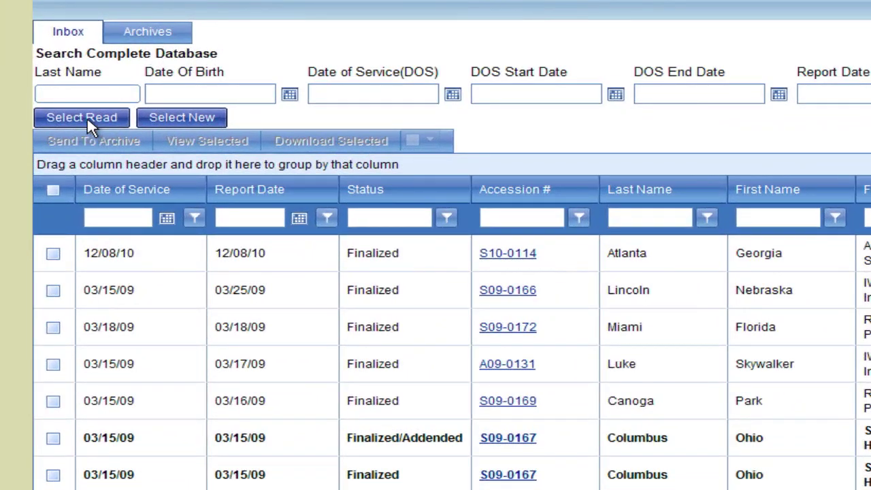
Step: Check all read reports and send them to the archive
left_click(76, 174)
left_click(81, 117)
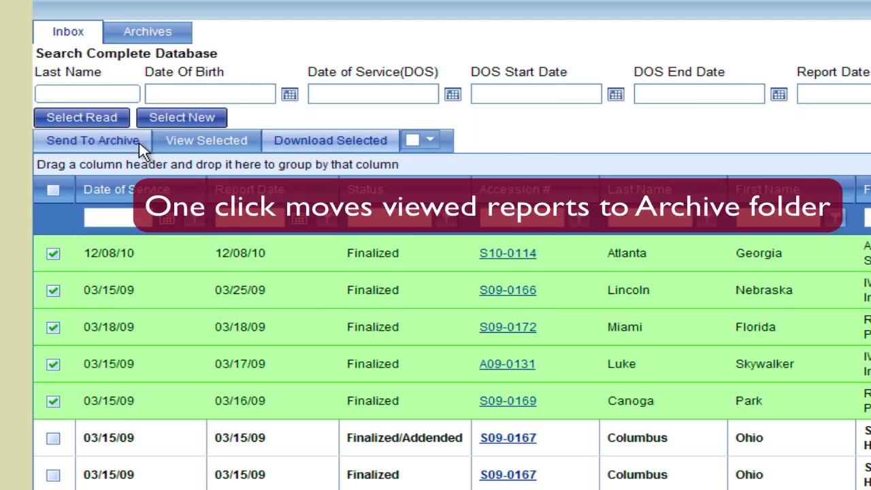
left_click(139, 143)
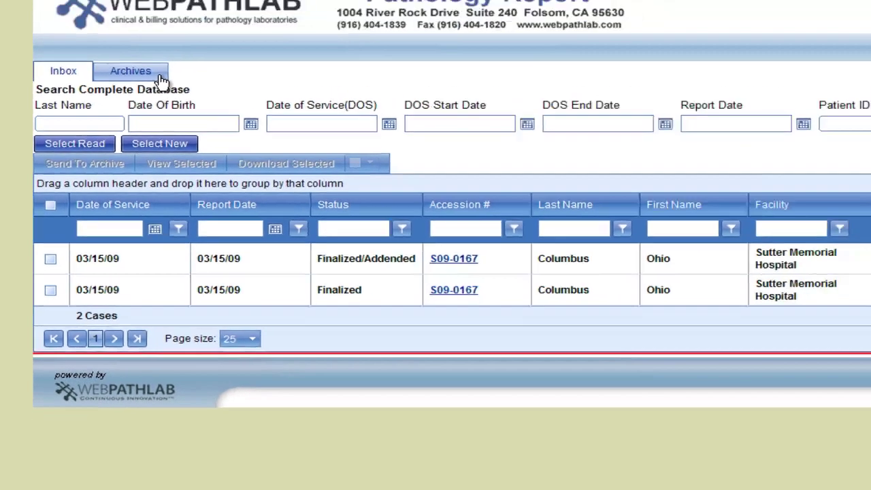
Step: Open the Archives list of 56 cases and keep the page size at 25
left_click(181, 38)
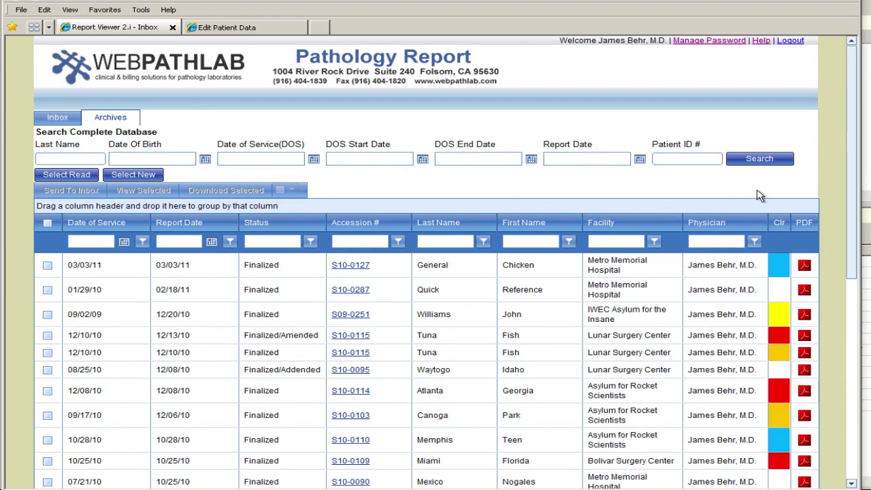
left_click_drag(851, 187, 849, 423)
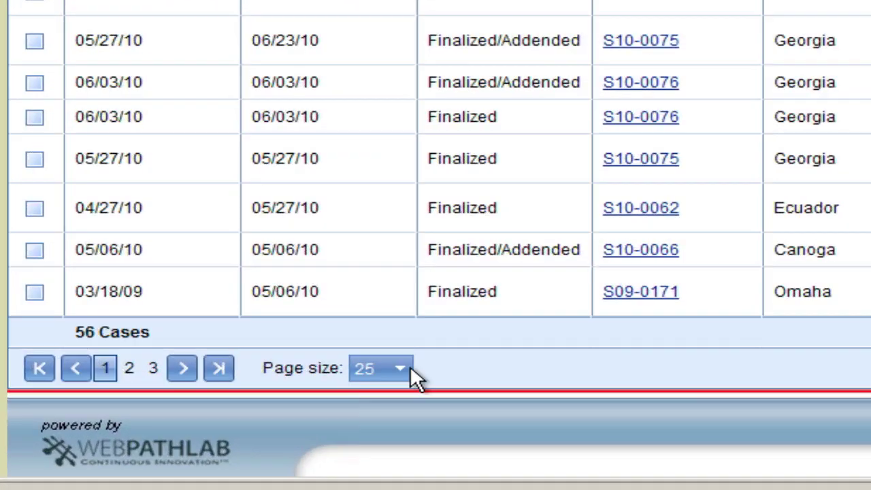
left_click(399, 368)
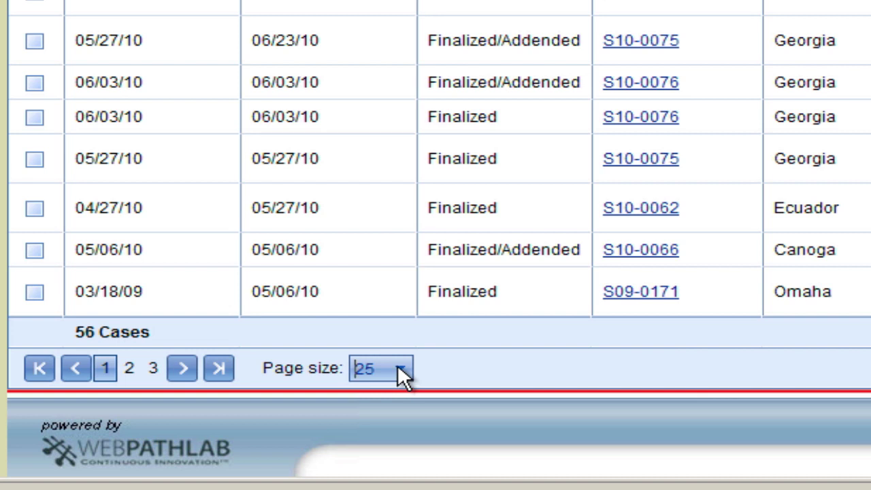
left_click(399, 368)
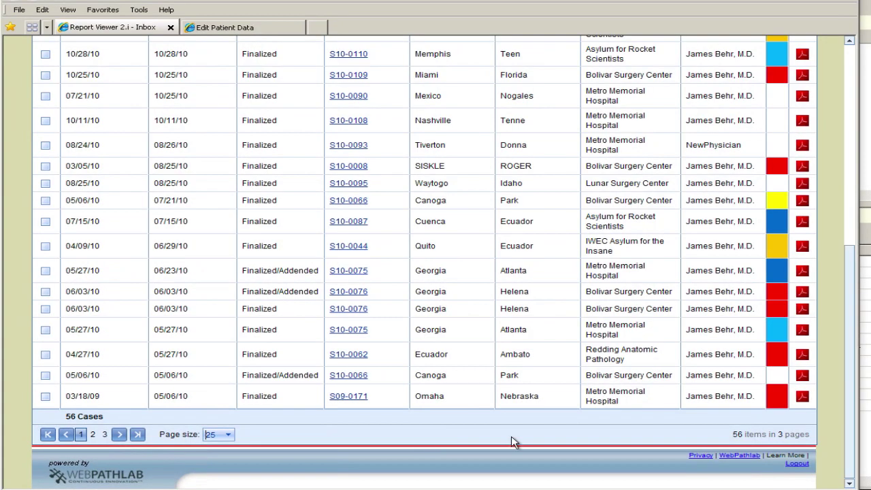
left_click_drag(849, 395, 848, 165)
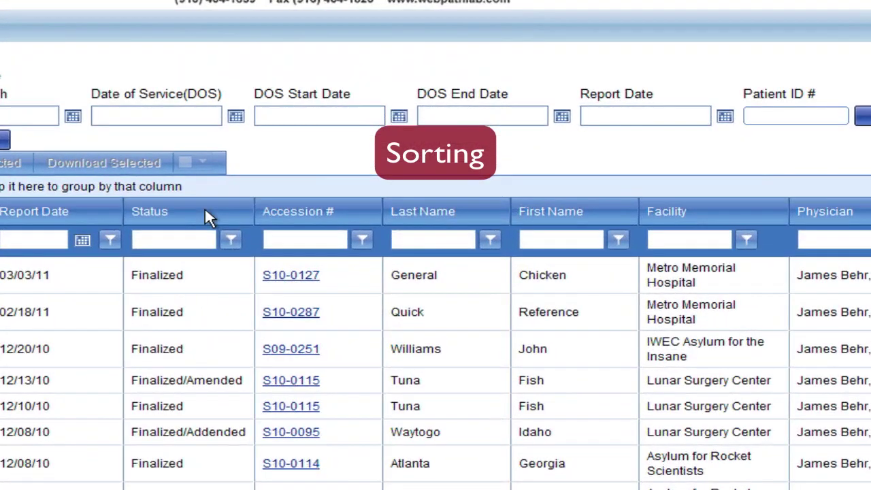
left_click(419, 216)
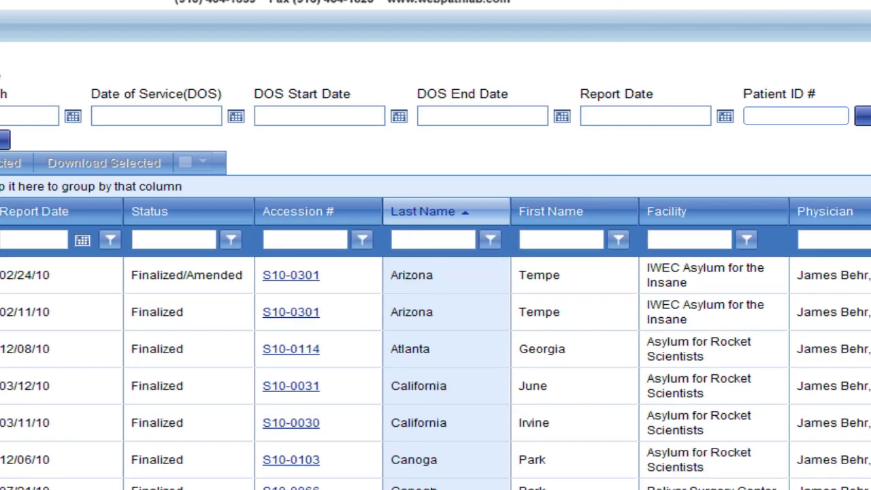
left_click(432, 215)
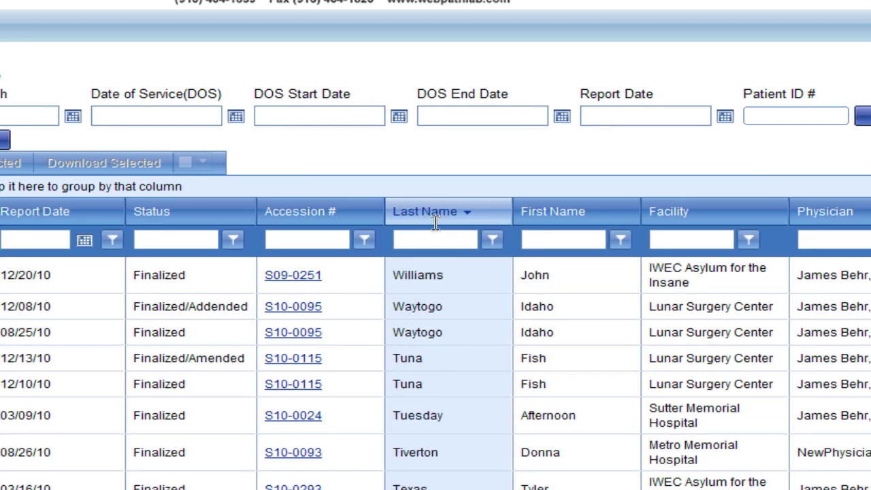
left_click(438, 221)
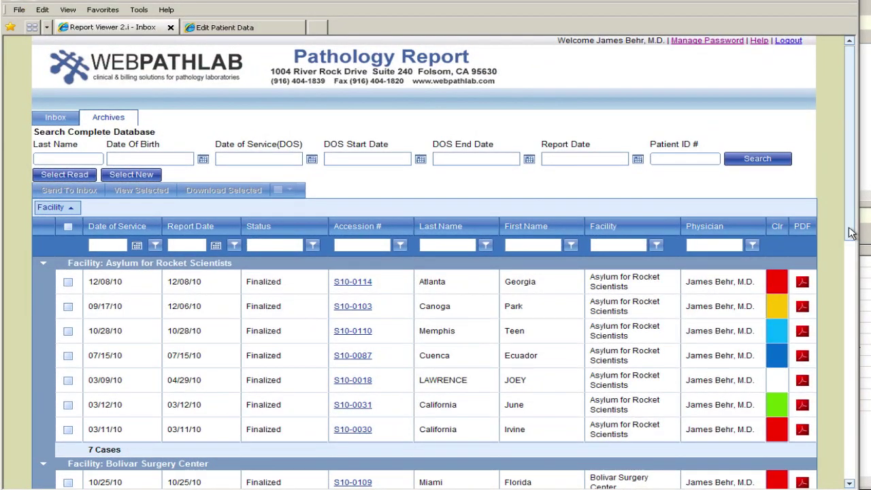
Step: Scroll through the facility-grouped archive to review each group's last-name order, including IWEC's 19 cases
left_click_drag(849, 232, 849, 357)
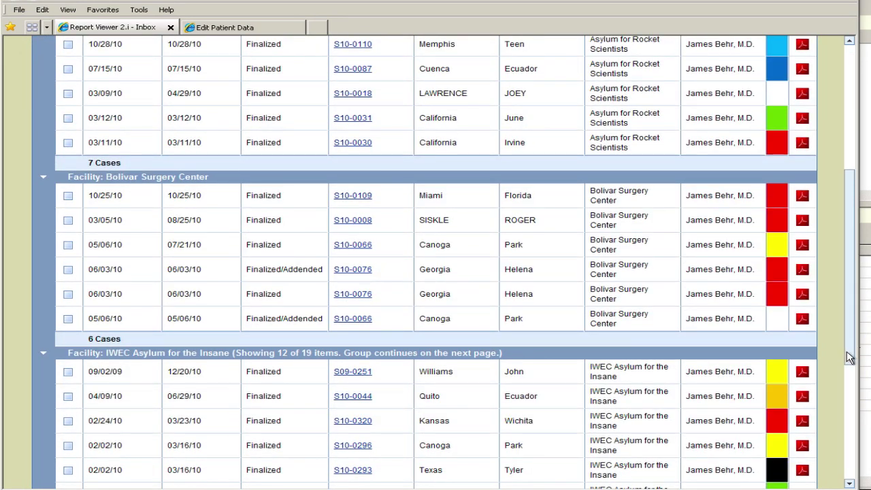
left_click_drag(849, 357, 849, 278)
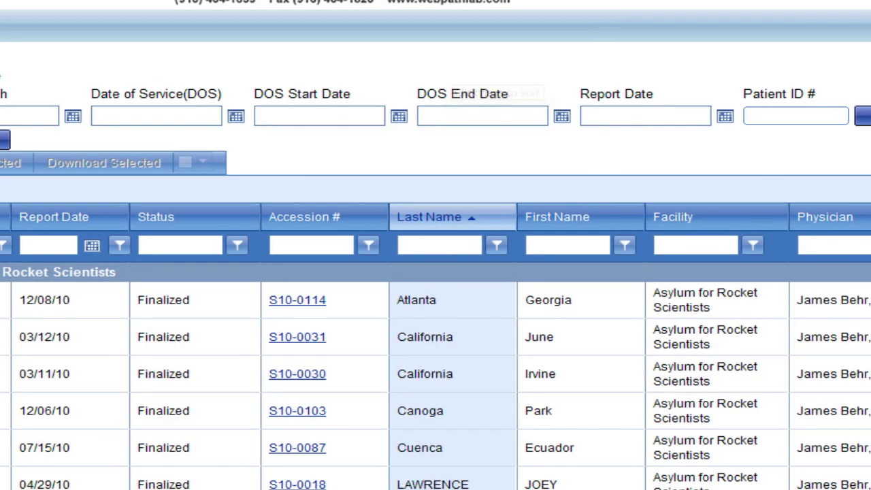
scroll(436, 272, "down", 5)
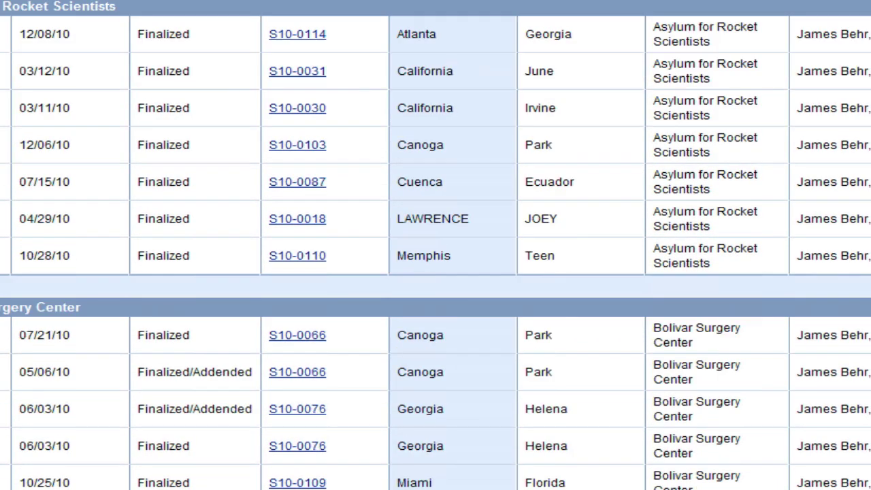
scroll(435, 272, "down", 5)
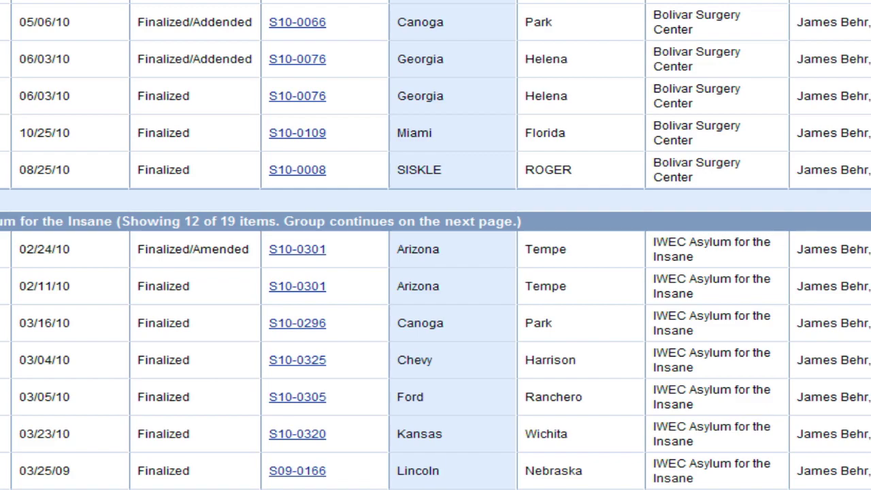
scroll(435, 272, "up", 7)
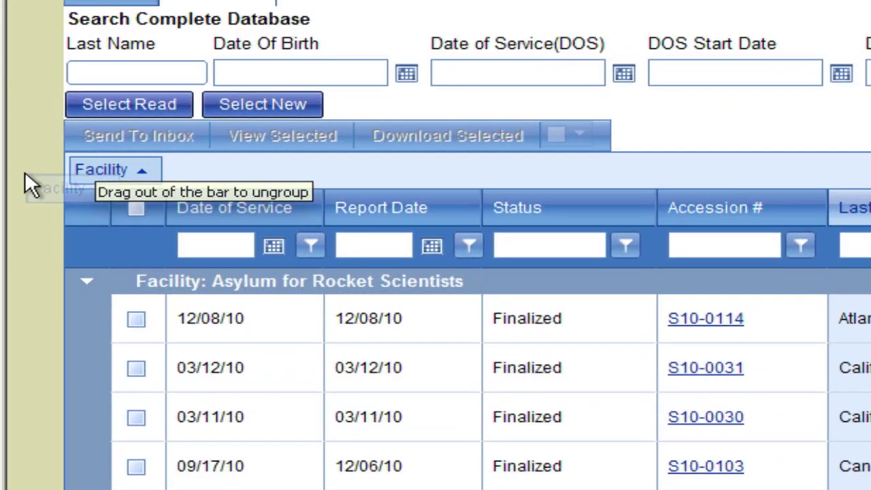
Step: Remove the Facility grouping, filter Last Name to contain 'col', then clear that filter
left_click_drag(24, 172, 25, 171)
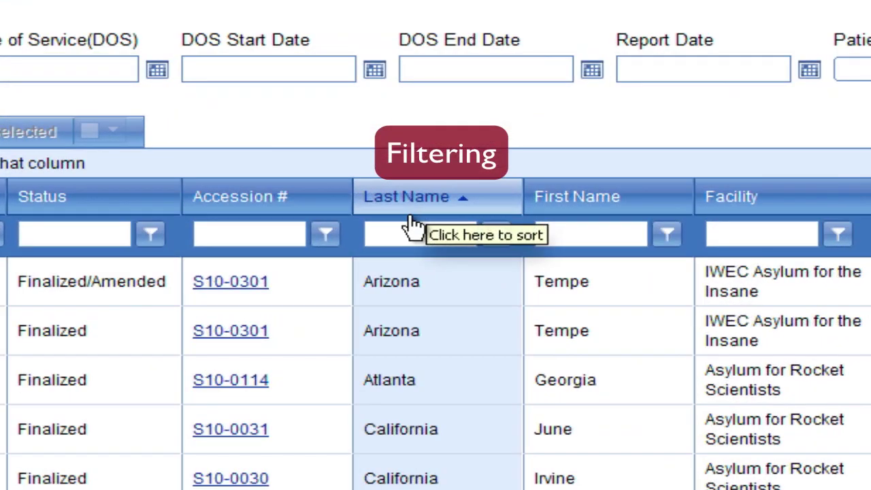
left_click(393, 231)
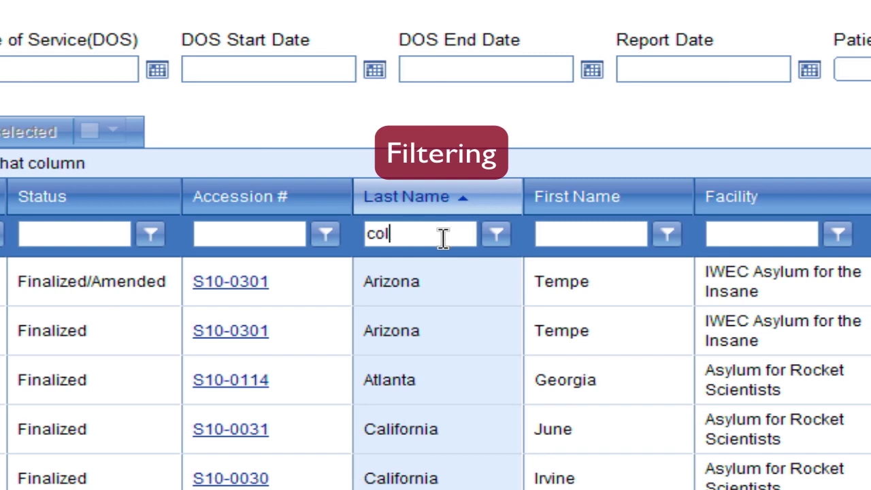
left_click(495, 234)
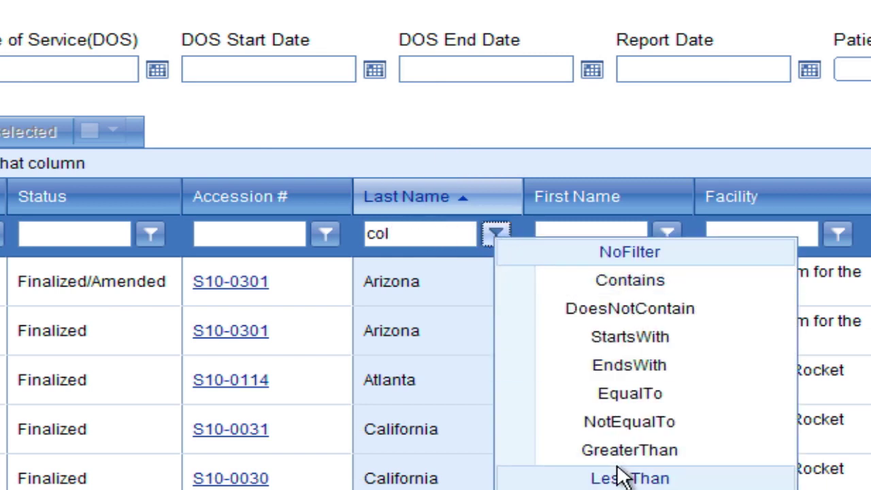
left_click(616, 279)
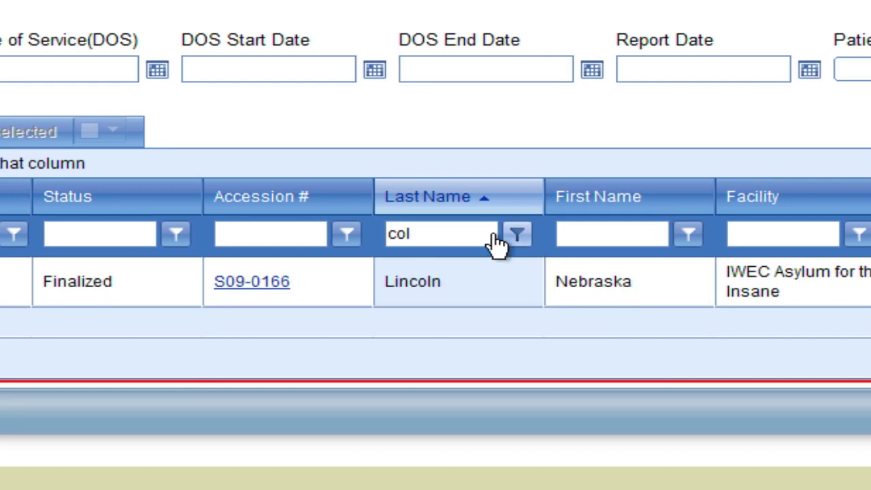
left_click(518, 237)
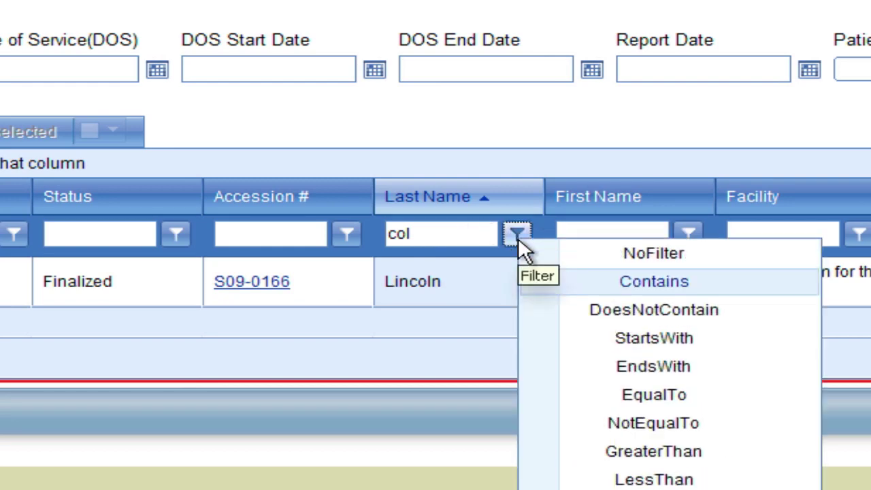
left_click(655, 252)
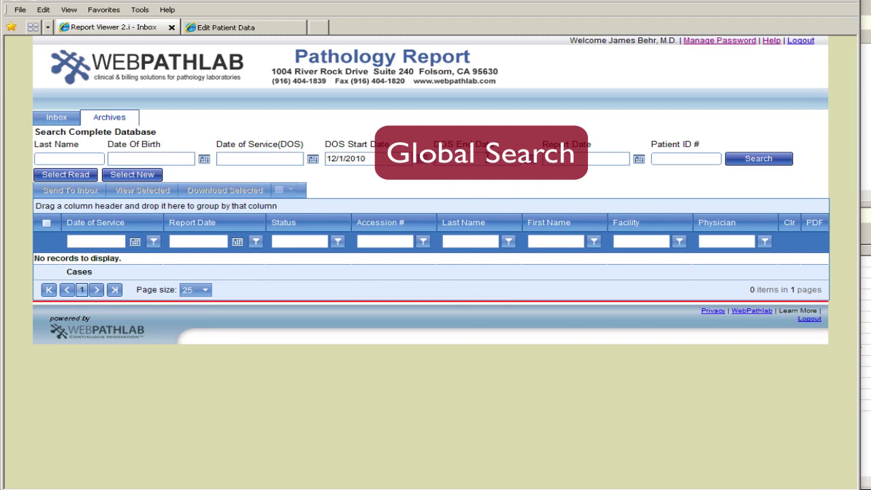
Step: Search the archive for service dates 12/1/2010 through 12/31/2010, returning 3 cases
type("12/")
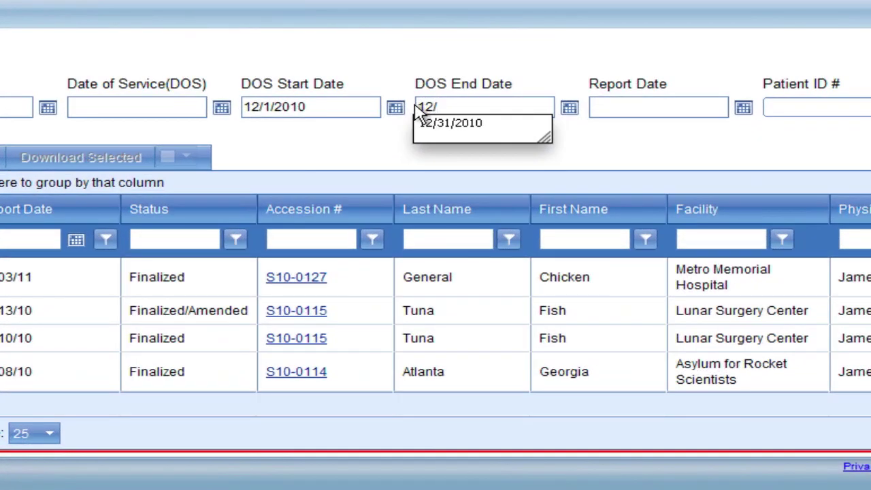
type("31/2010")
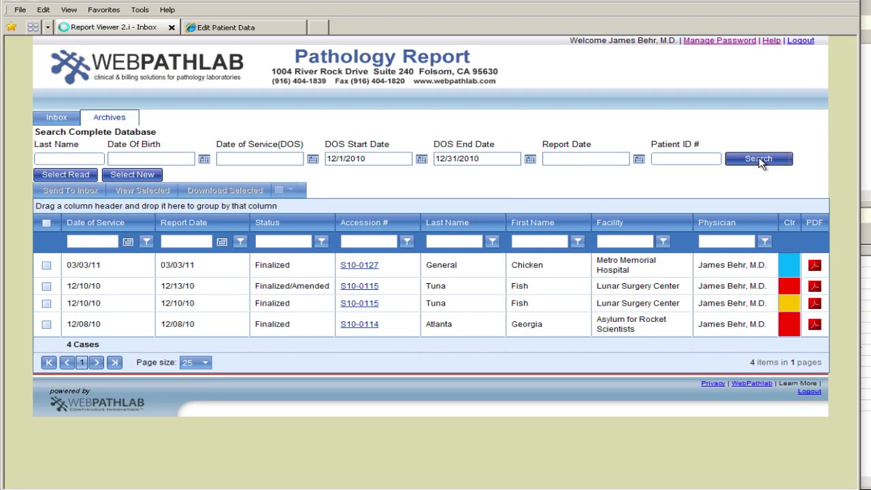
left_click(762, 159)
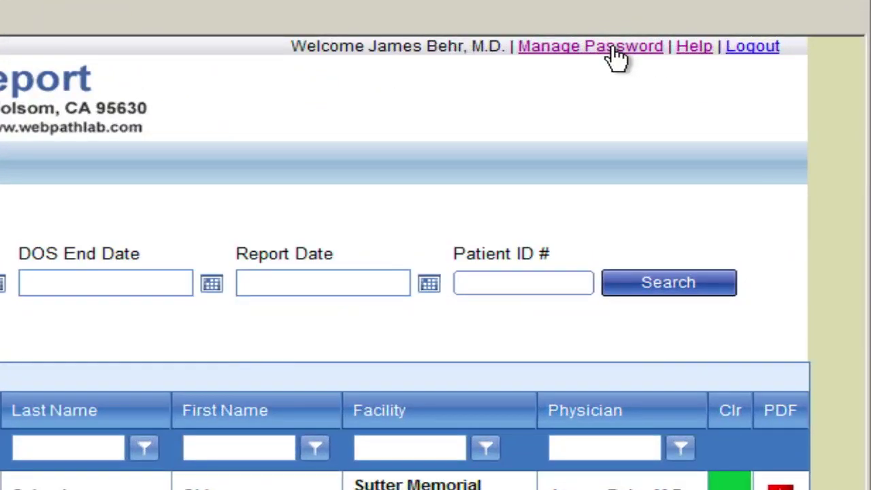
Step: Go to the Manage Password page, then log out of WebPathLab
left_click(615, 55)
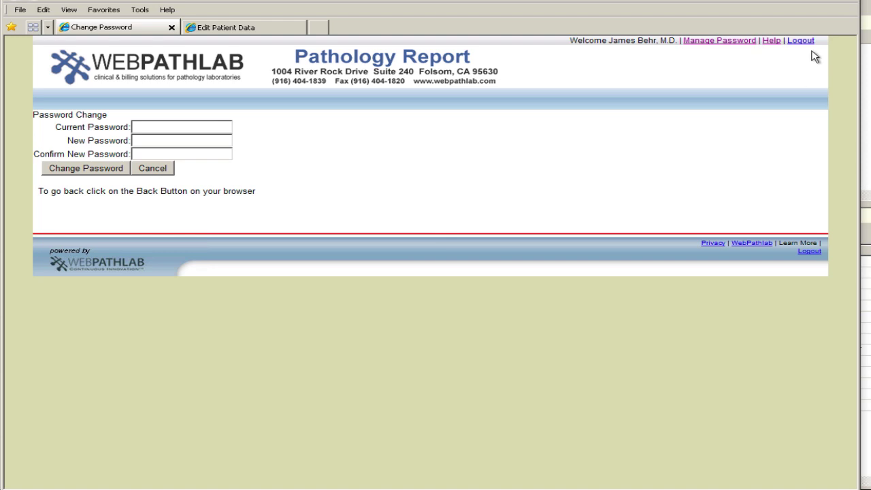
left_click(803, 42)
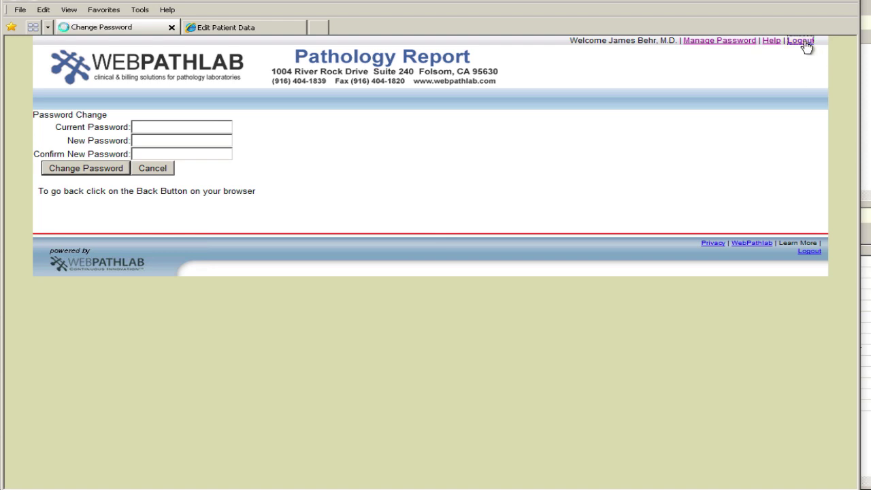